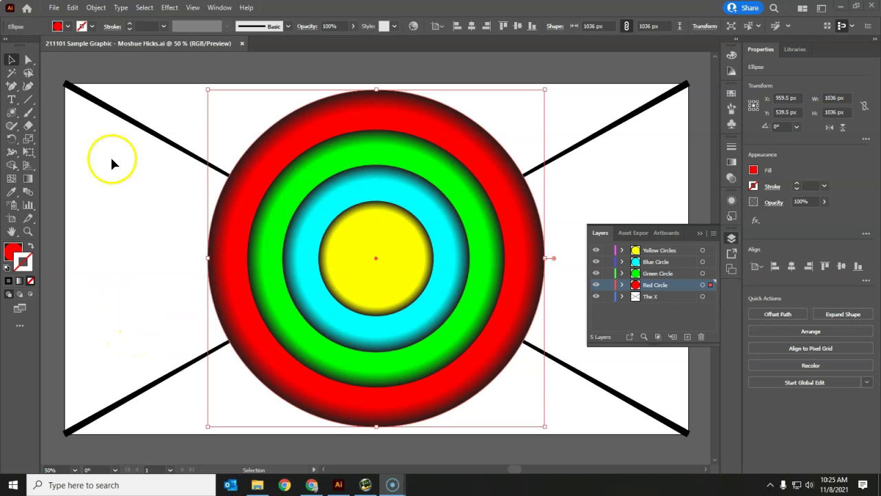
Save a copy to the computer as the Illustrator file '211108 Emoji 1', accepting the default options
left_click(54, 8)
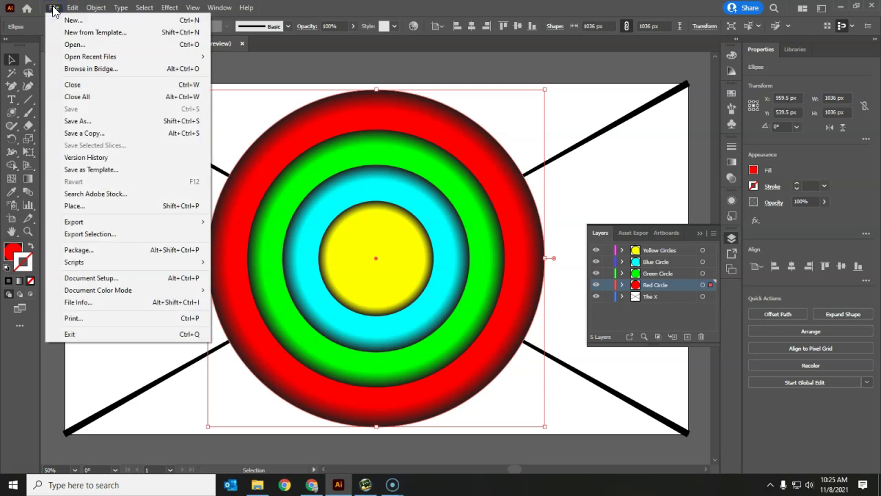
left_click(85, 122)
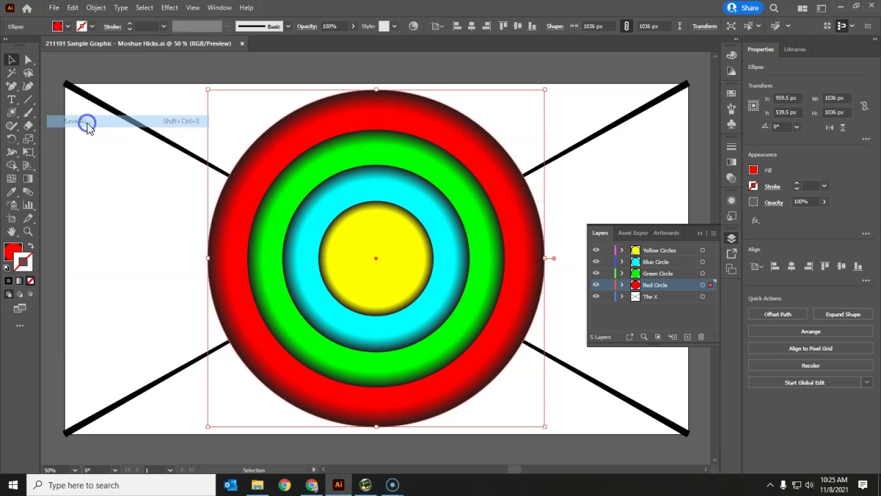
left_click(475, 343)
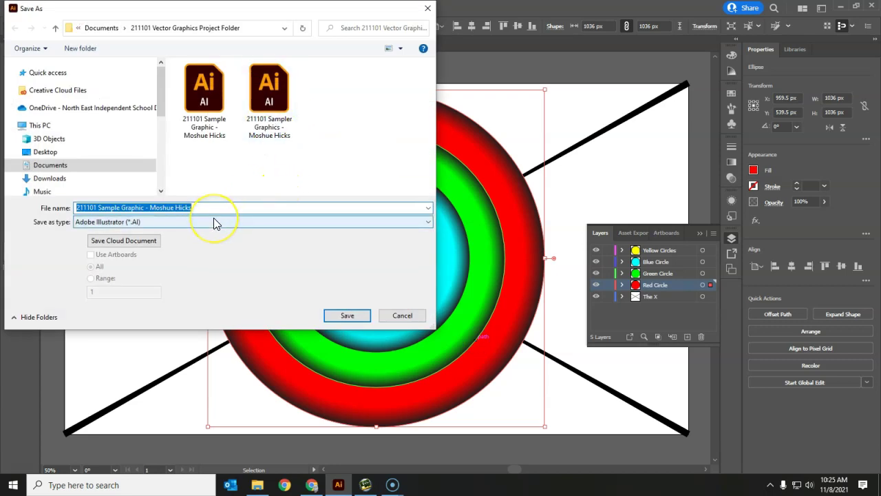
type("21110")
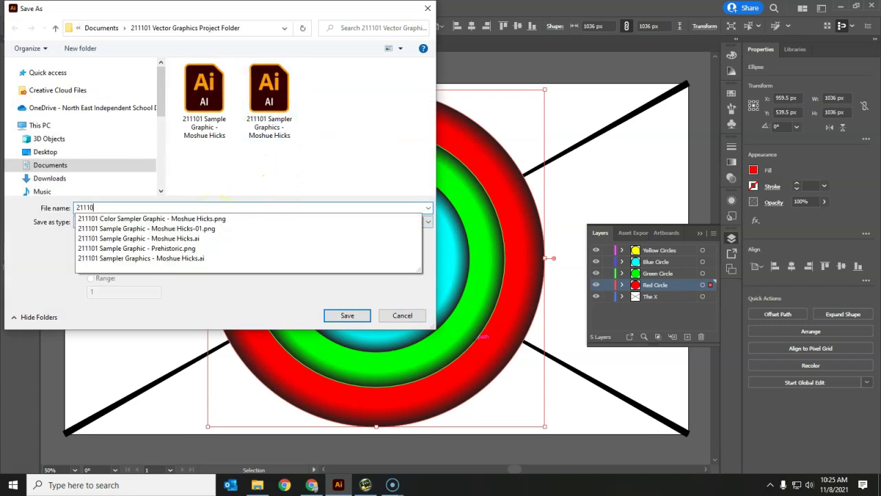
type("8 Emoji 1 - Moshue Hicks")
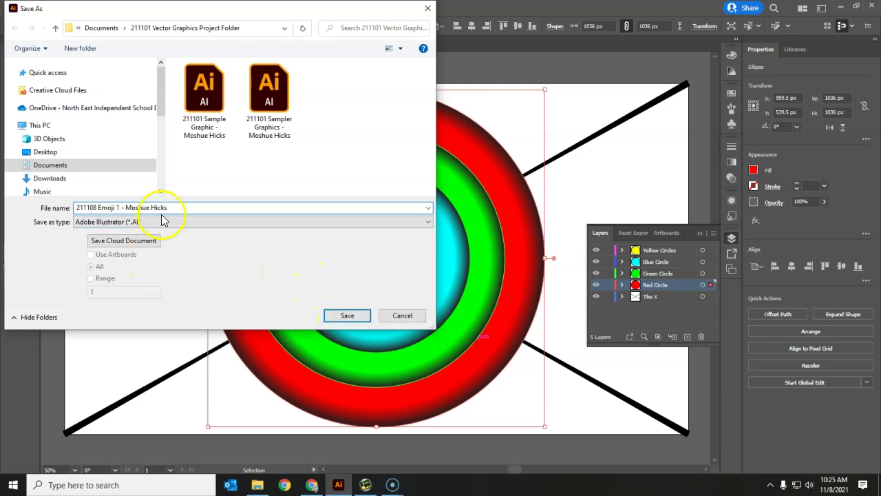
left_click(334, 317)
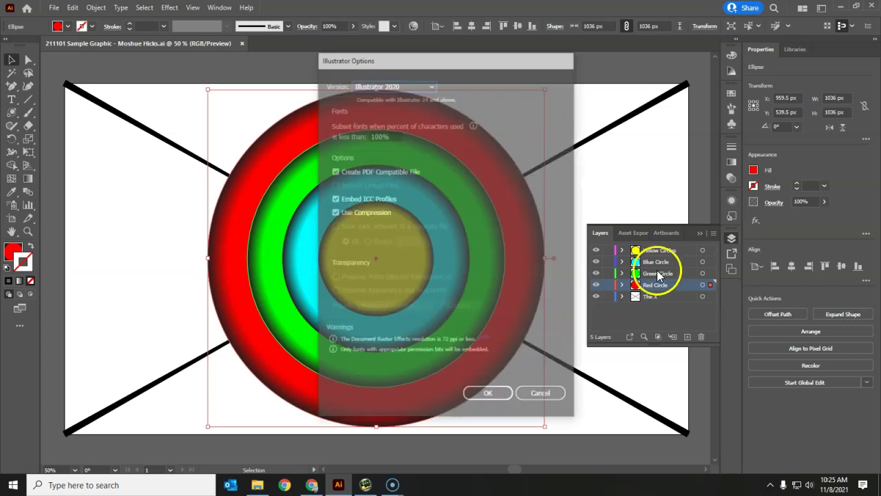
left_click(502, 396)
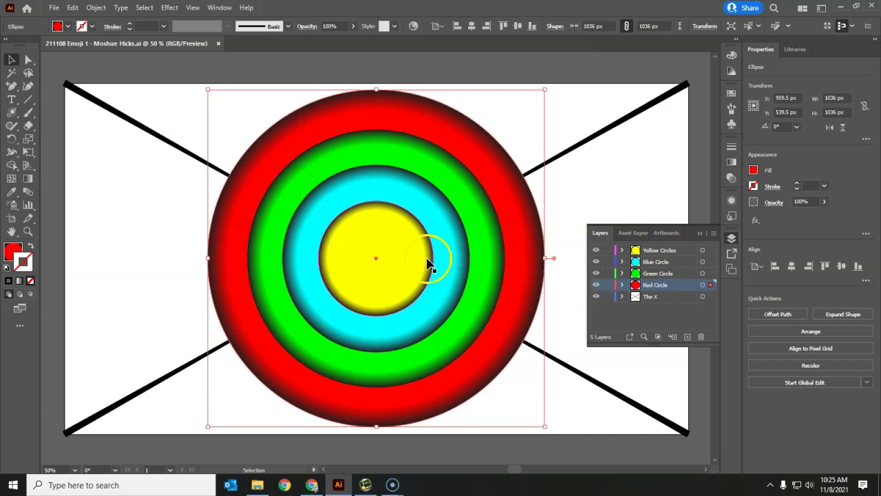
Hide the X layer so the crossing lines disappear from the artboard
left_click(702, 250)
left_click(703, 262, "shift")
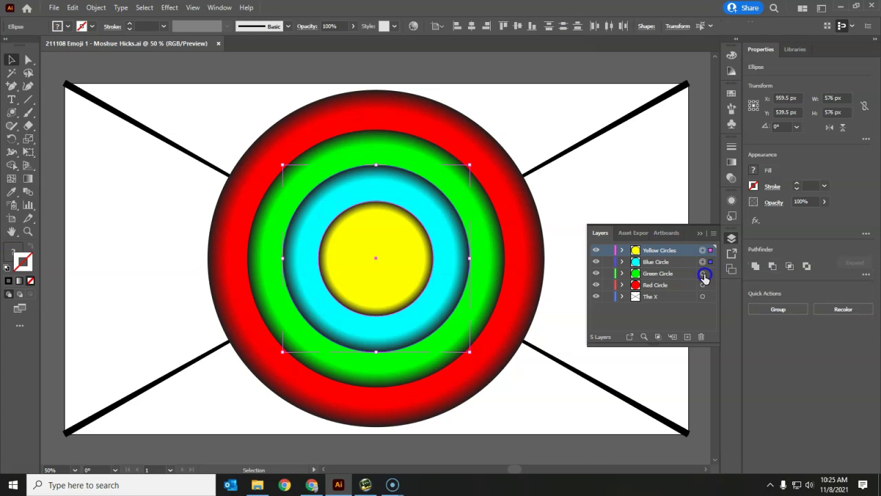
left_click(703, 274, "shift")
left_click(703, 284, "shift")
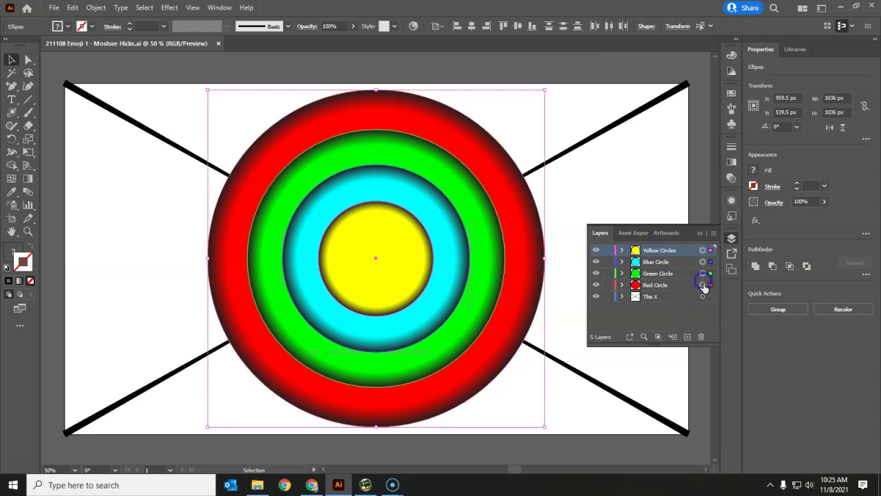
left_click(705, 307)
left_click(703, 296, "shift")
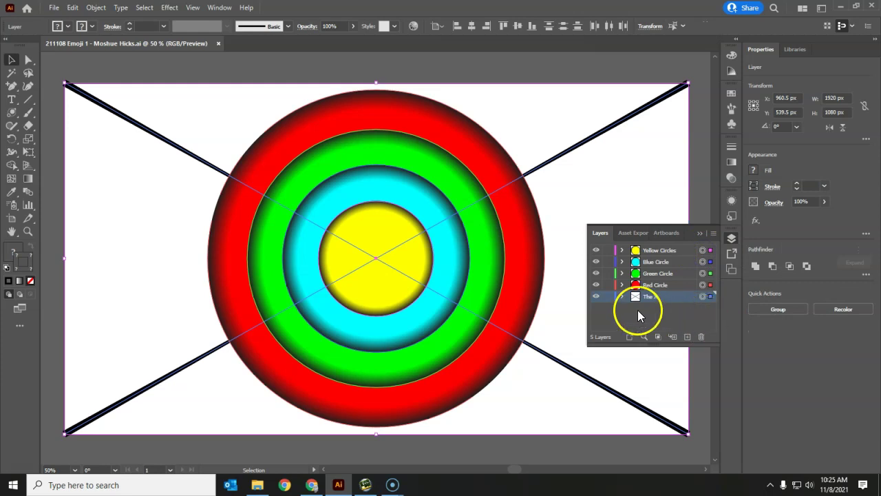
left_click(596, 296)
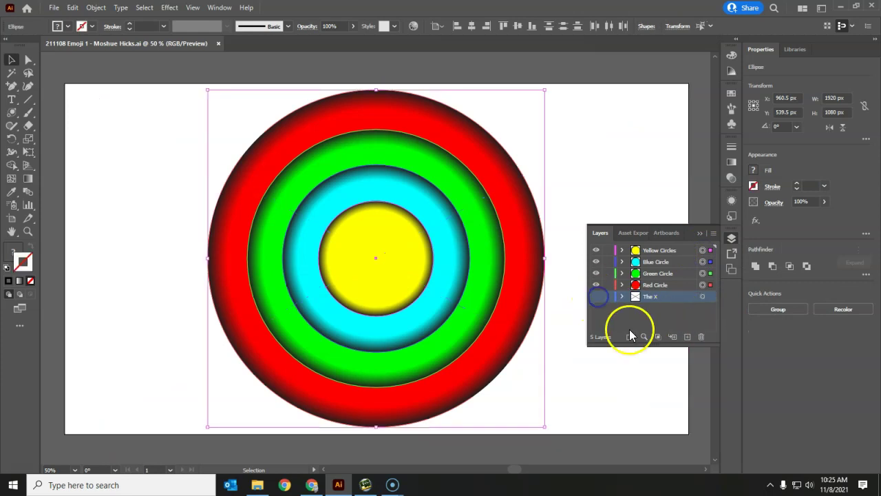
left_click(679, 314)
Fill the innermost yellow circle with solid black
left_click(702, 251)
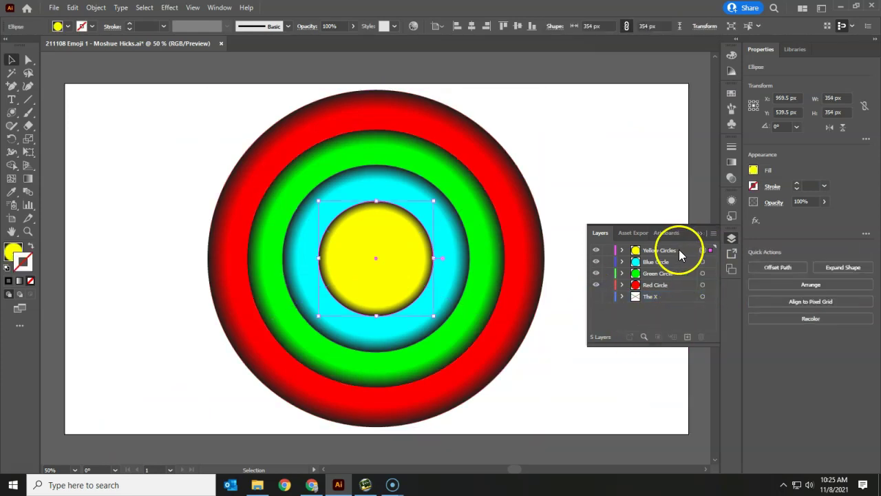
left_click(753, 173)
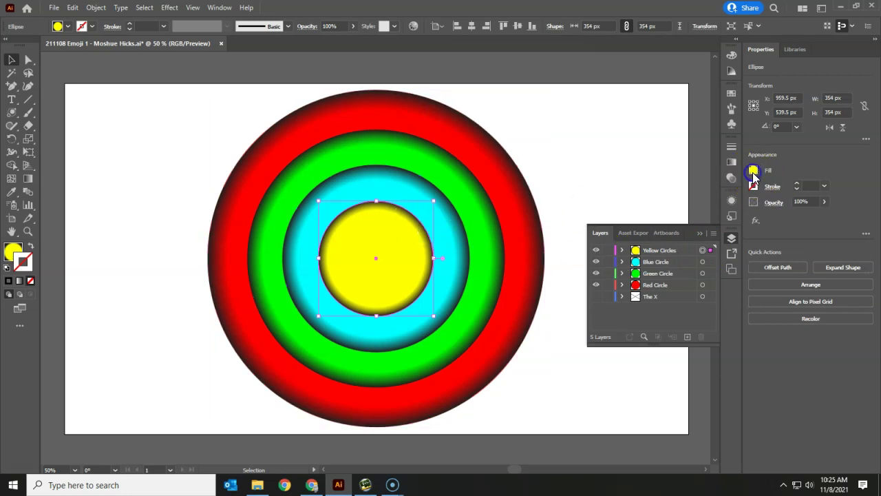
left_click(657, 209)
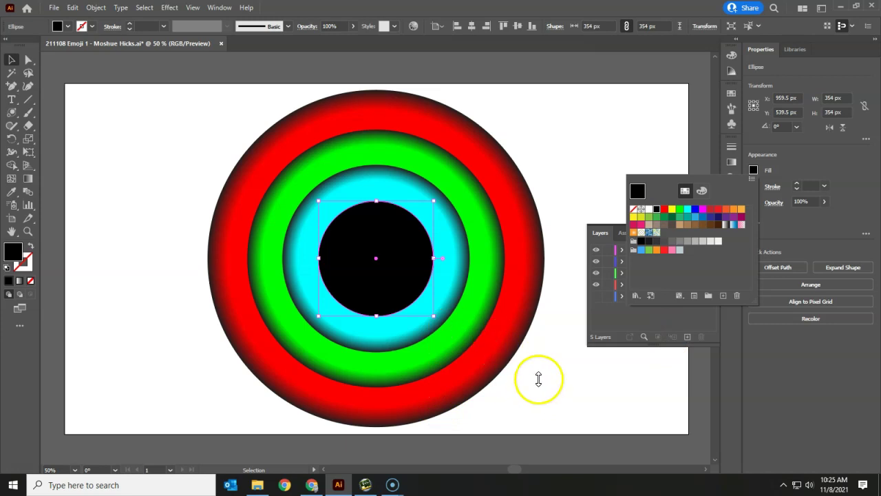
key("Escape")
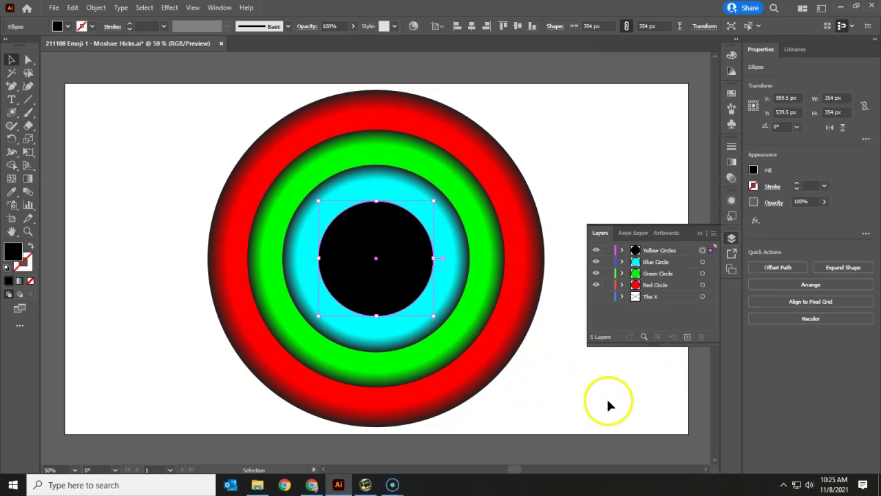
Rename the circle layers, calling the red circle Face and the yellow circle Pupil
double_click(654, 285)
type("Face")
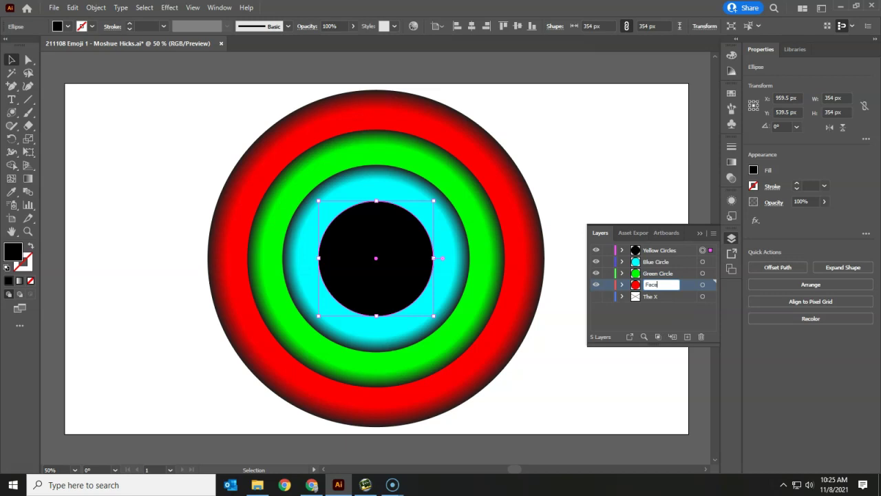
key("Return")
double_click(660, 274)
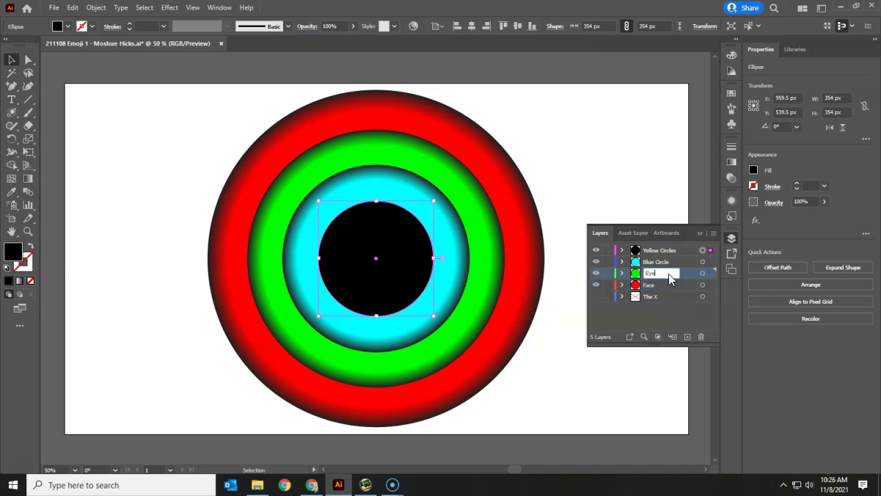
double_click(659, 262)
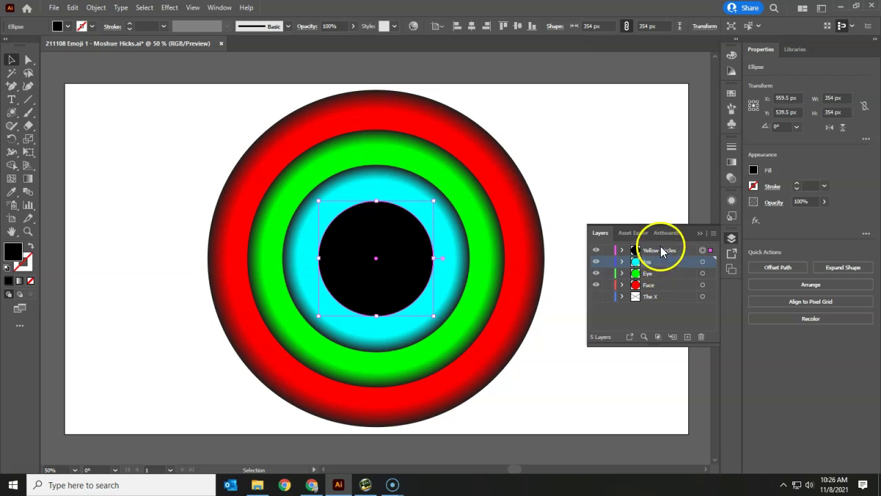
double_click(660, 248)
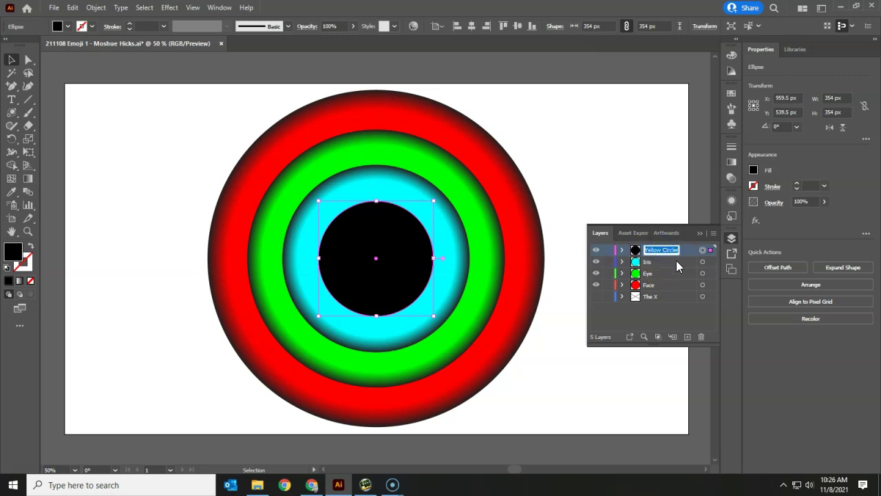
type("Pupil")
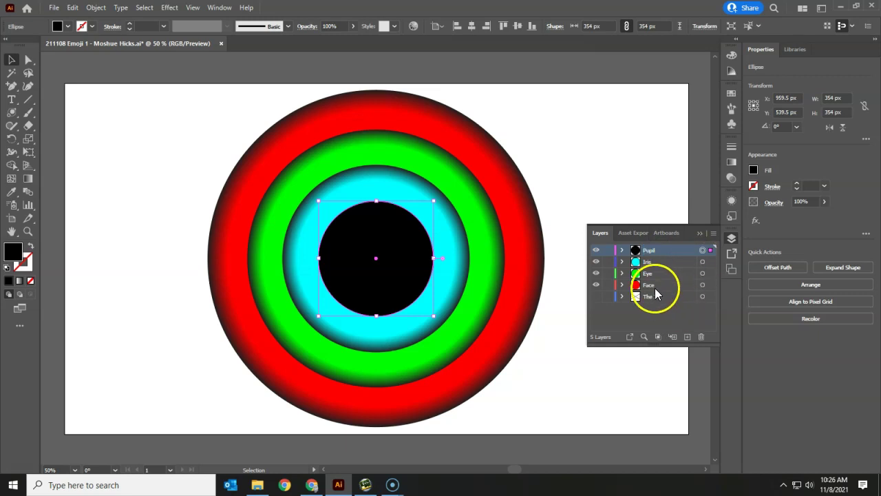
Add the Iris, Eye and Face circles to the selection with the pupil
left_click(702, 262)
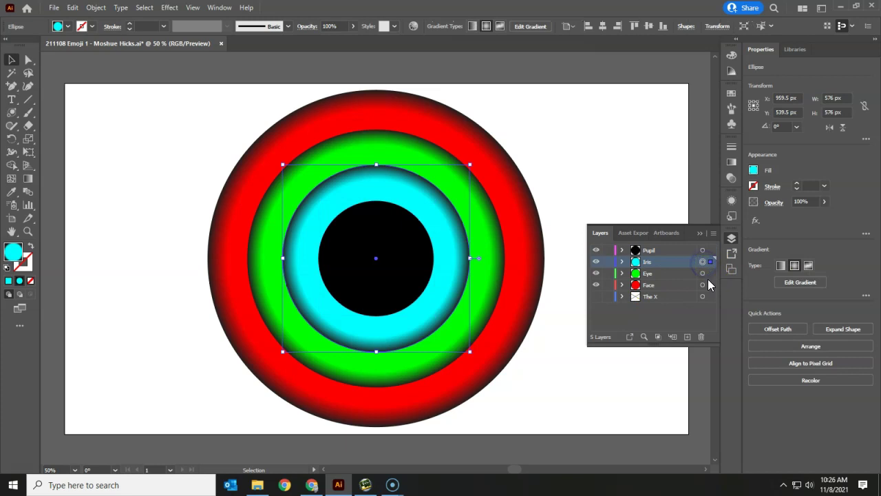
left_click(703, 273, "shift")
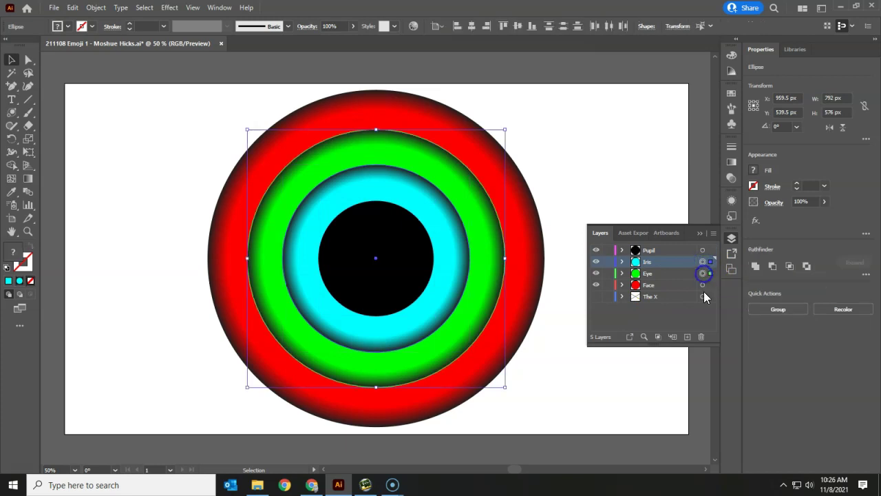
left_click(702, 284, "shift")
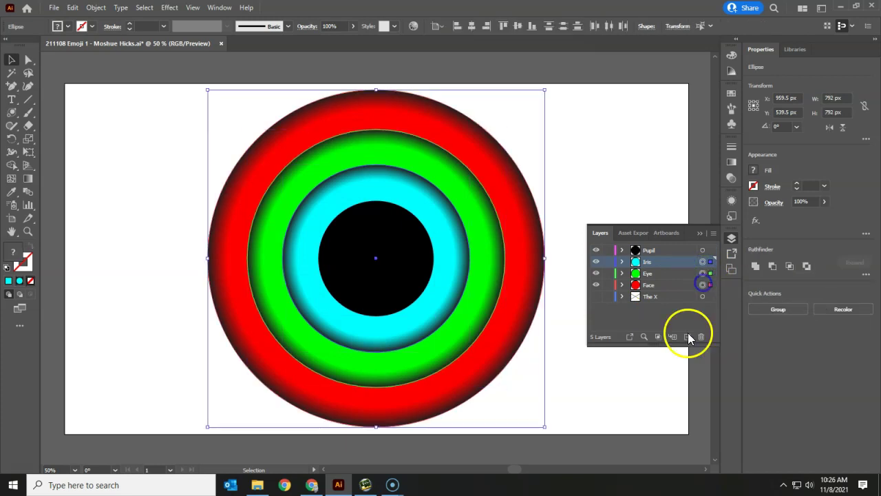
In Recolor Artwork, turn the red face ring yellow and unlink the harmony colours
left_click(73, 8)
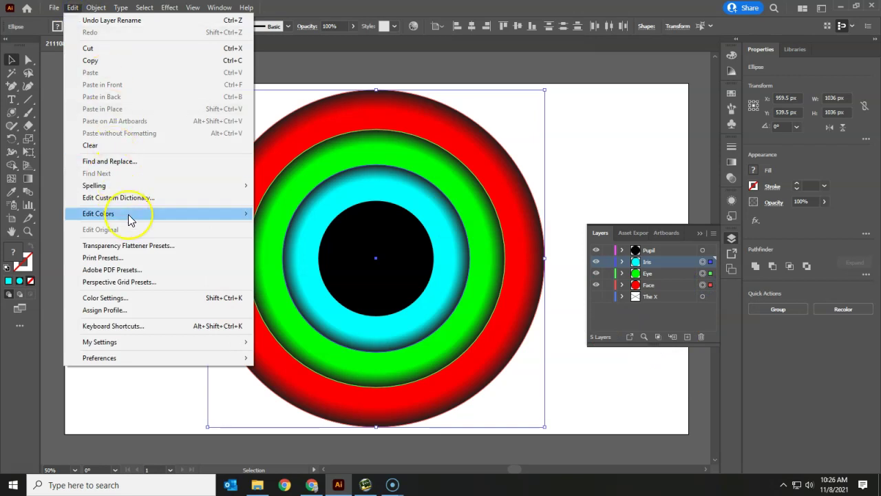
mouse_move(131, 219)
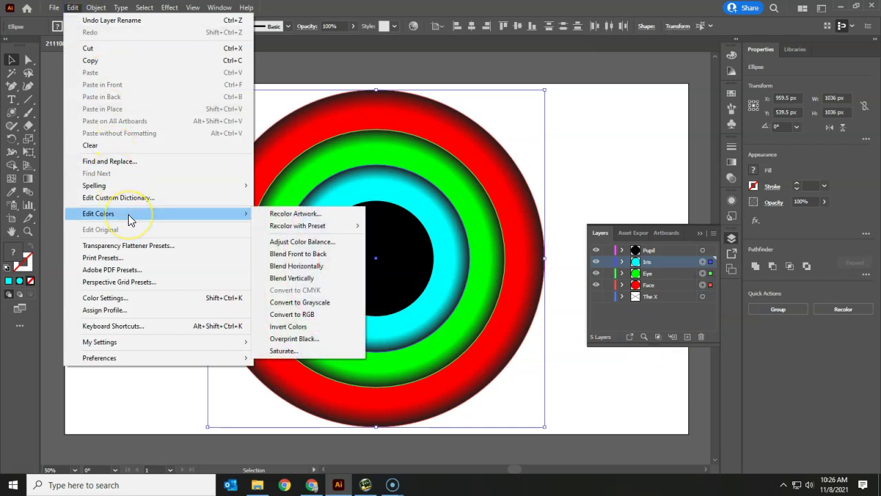
left_click(296, 214)
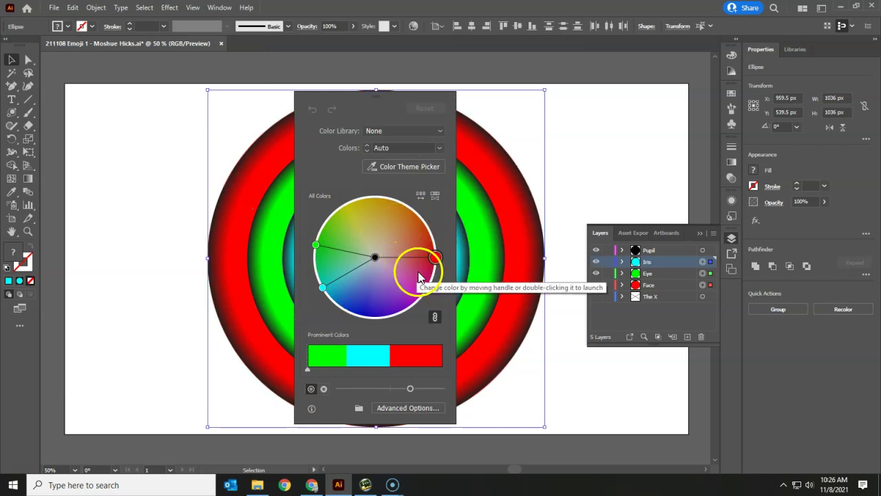
left_click_drag(435, 257, 375, 197)
left_click(398, 316)
left_click(377, 198)
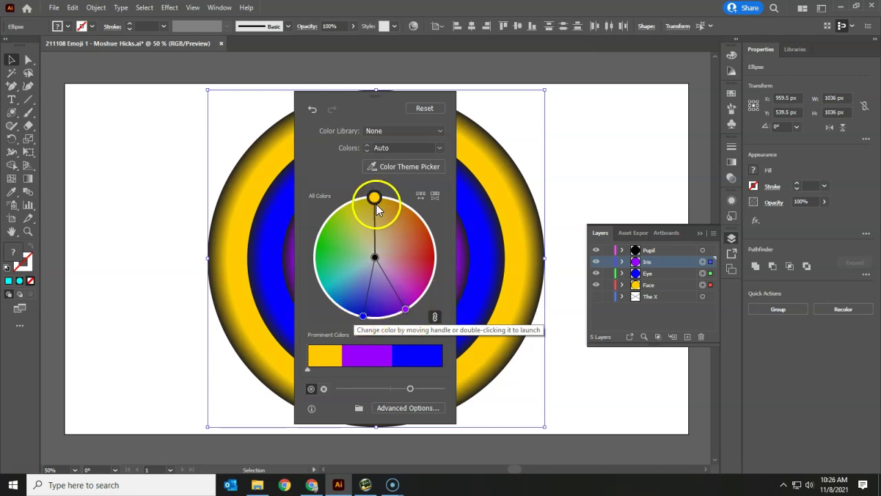
left_click(433, 317)
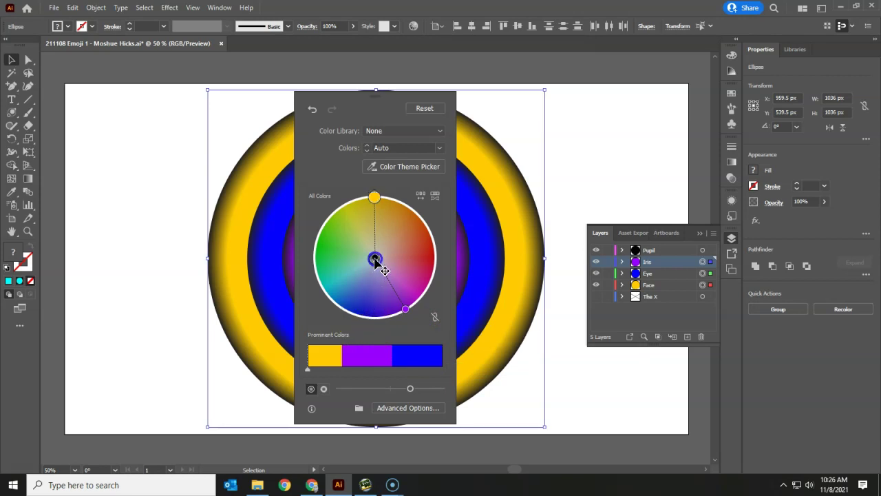
Make the eye ring white and the iris green, then apply the new colours
left_click_drag(376, 260, 375, 258)
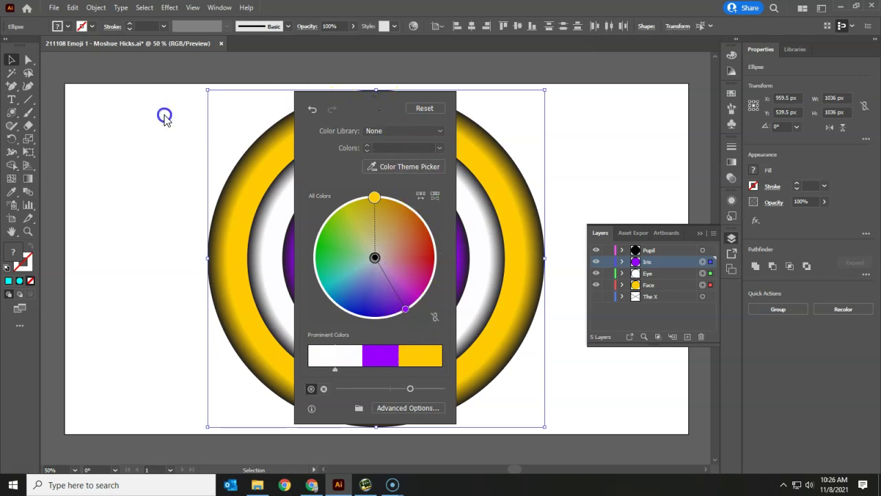
left_click_drag(164, 117, 165, 114)
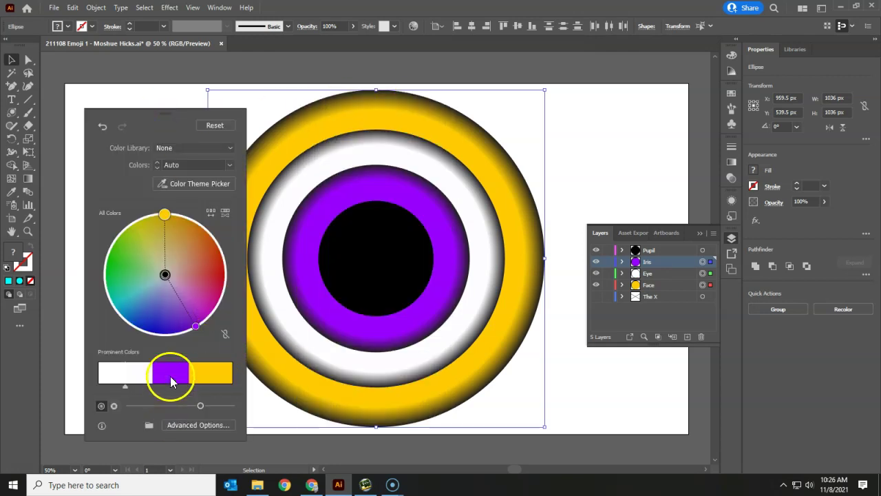
left_click(194, 329)
left_click_drag(196, 332, 211, 316)
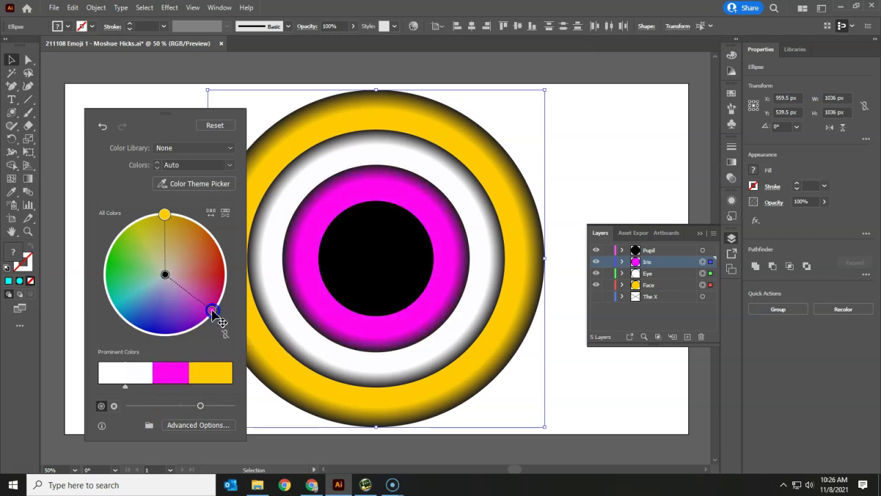
left_click_drag(210, 310, 109, 254)
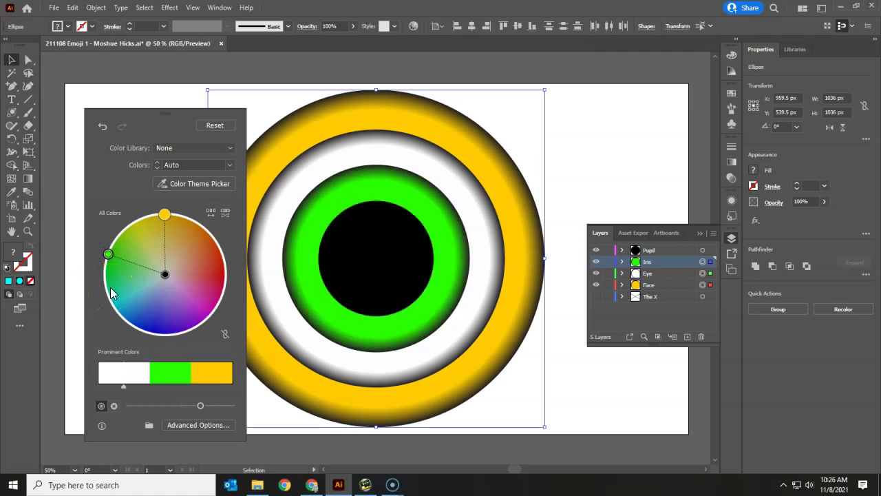
left_click(181, 366)
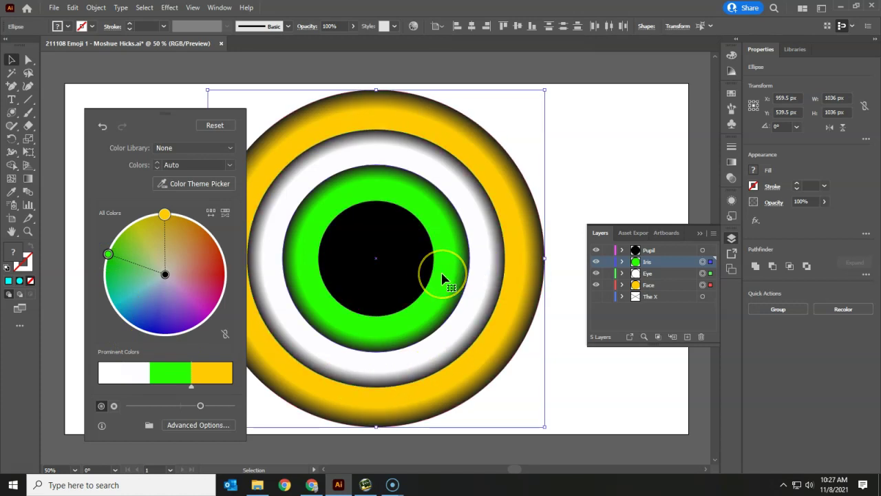
left_click(241, 112)
left_click(12, 61)
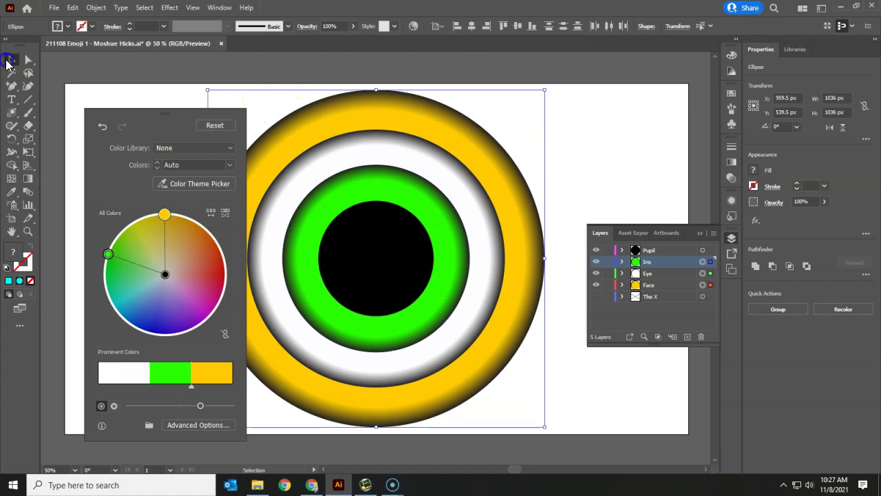
Scale the pupil, iris and eye together to 299 px and drag them to the face's upper left
left_click(142, 90)
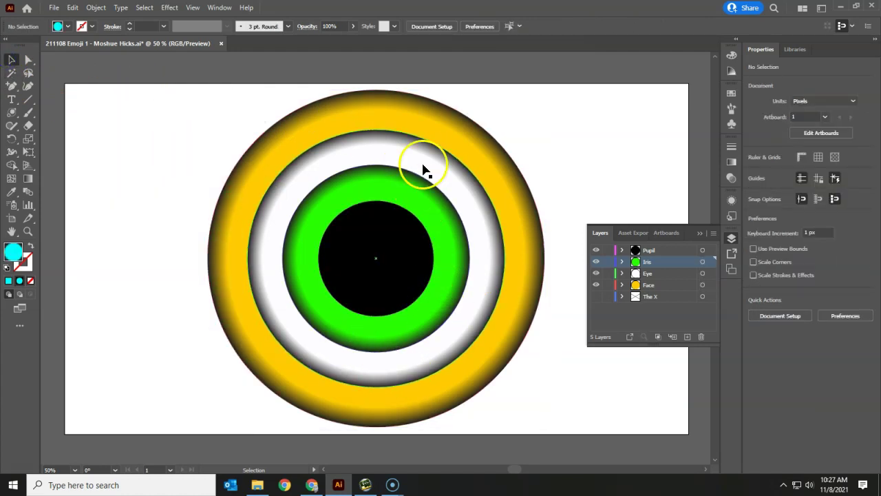
left_click(703, 265)
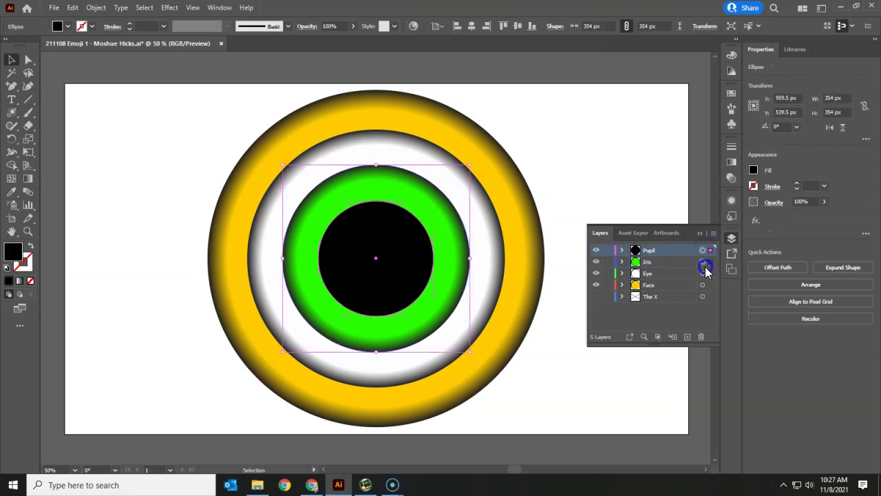
left_click(703, 274, "shift")
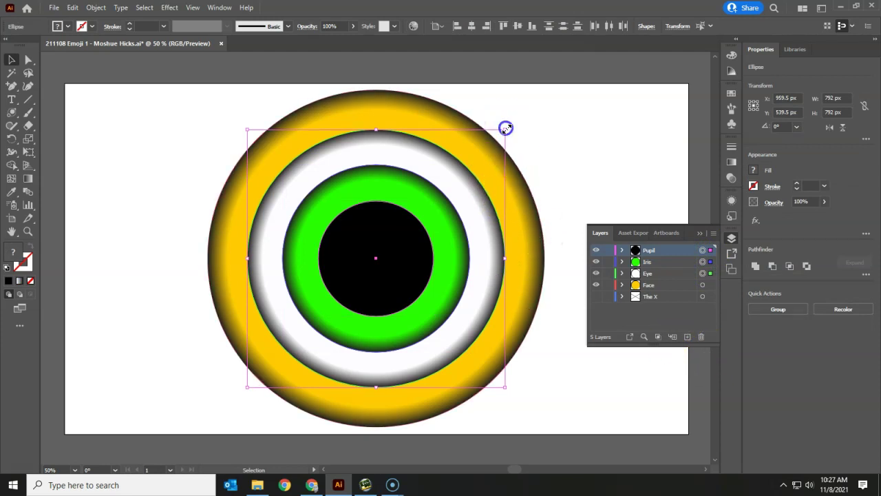
left_click_drag(505, 129, 448, 211)
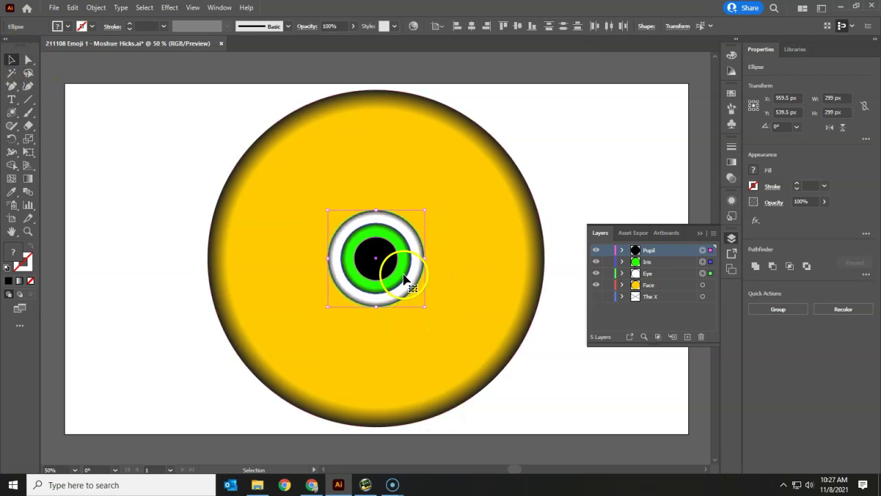
left_click_drag(406, 282, 327, 233)
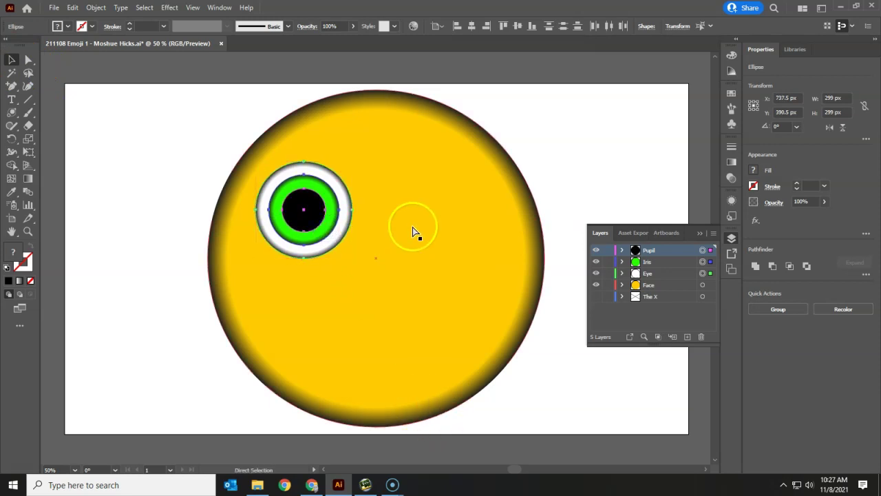
Shrink the pupil to 95 px and the iris to 187 px, then zoom out and deselect
key("ctrl+equal")
key("ctrl+equal")
key("ctrl+equal")
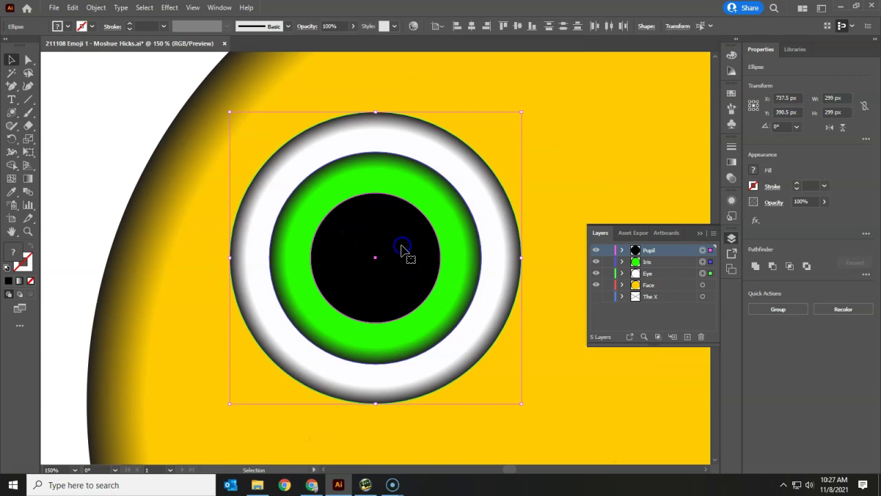
left_click(586, 406)
left_click(430, 289)
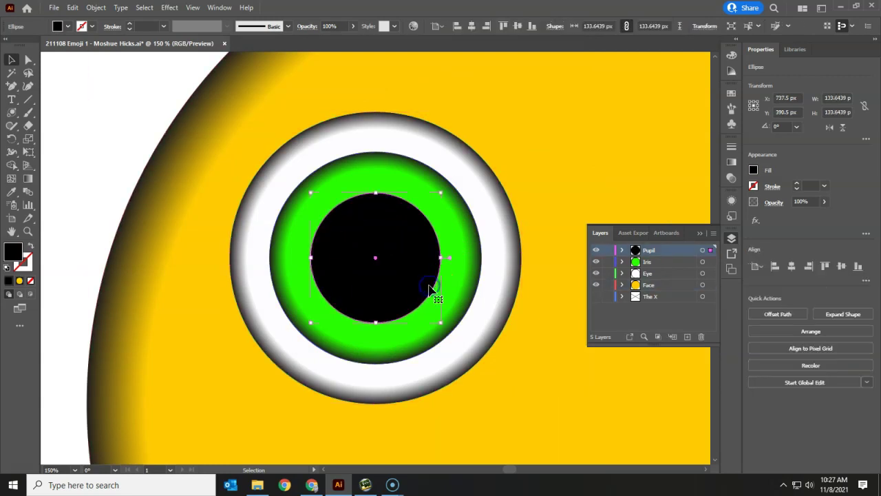
left_click_drag(440, 192, 419, 208)
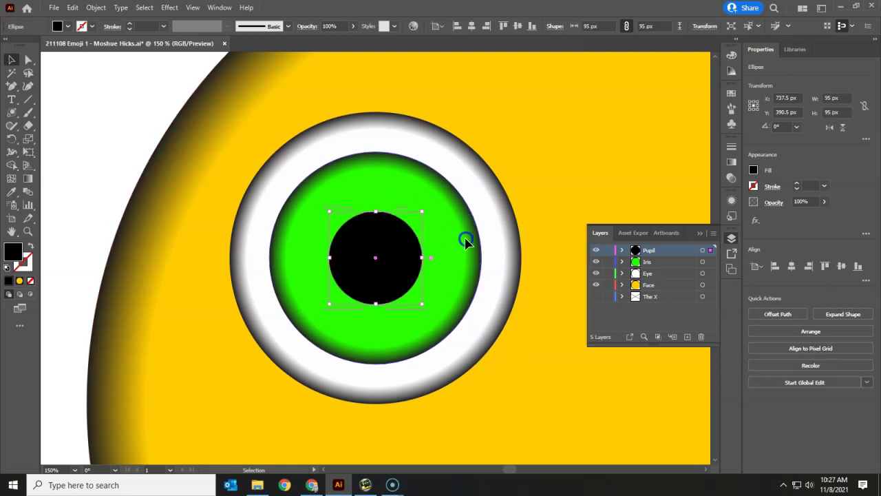
left_click(465, 238)
left_click_drag(481, 151, 468, 164)
left_click(515, 371)
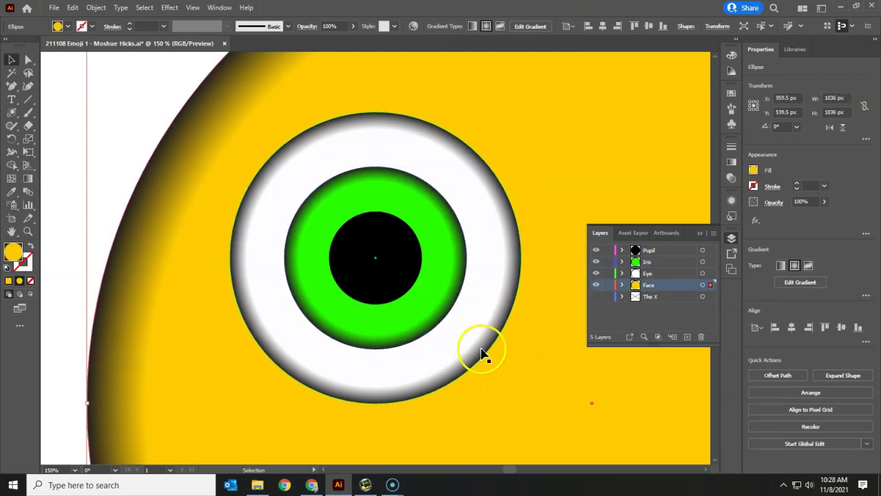
key("a")
key("ctrl+minus")
key("ctrl+minus")
key("v")
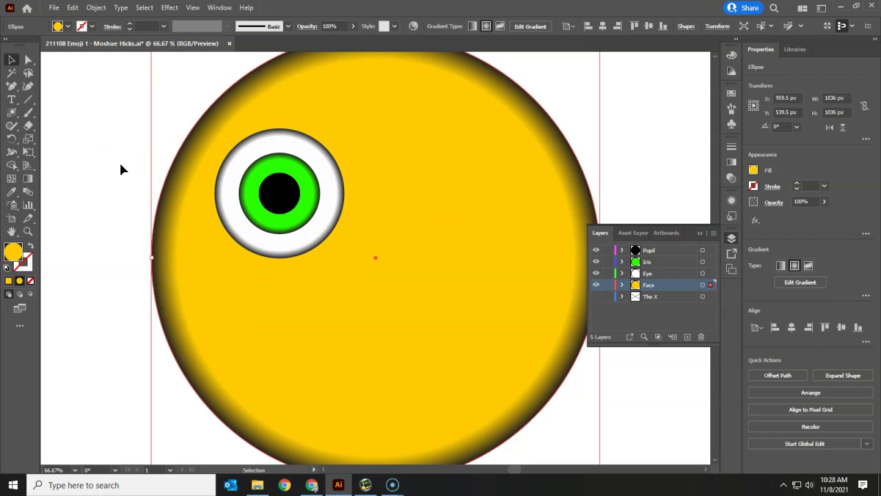
left_click(118, 180)
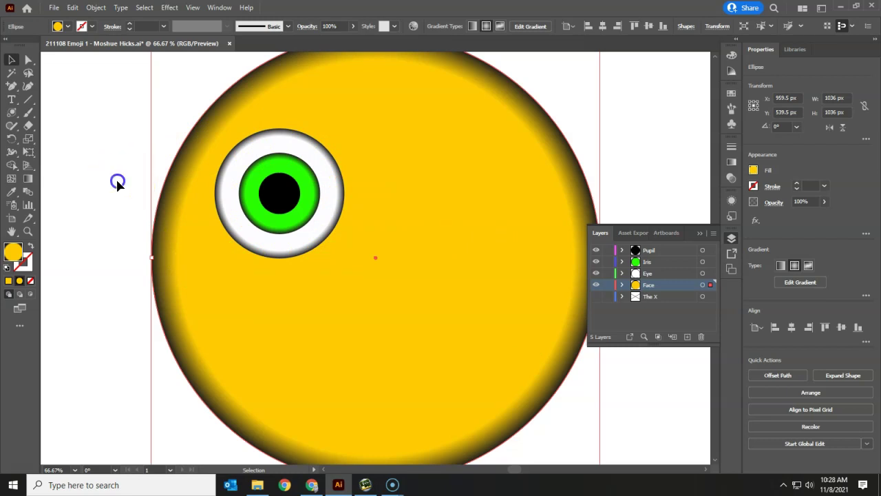